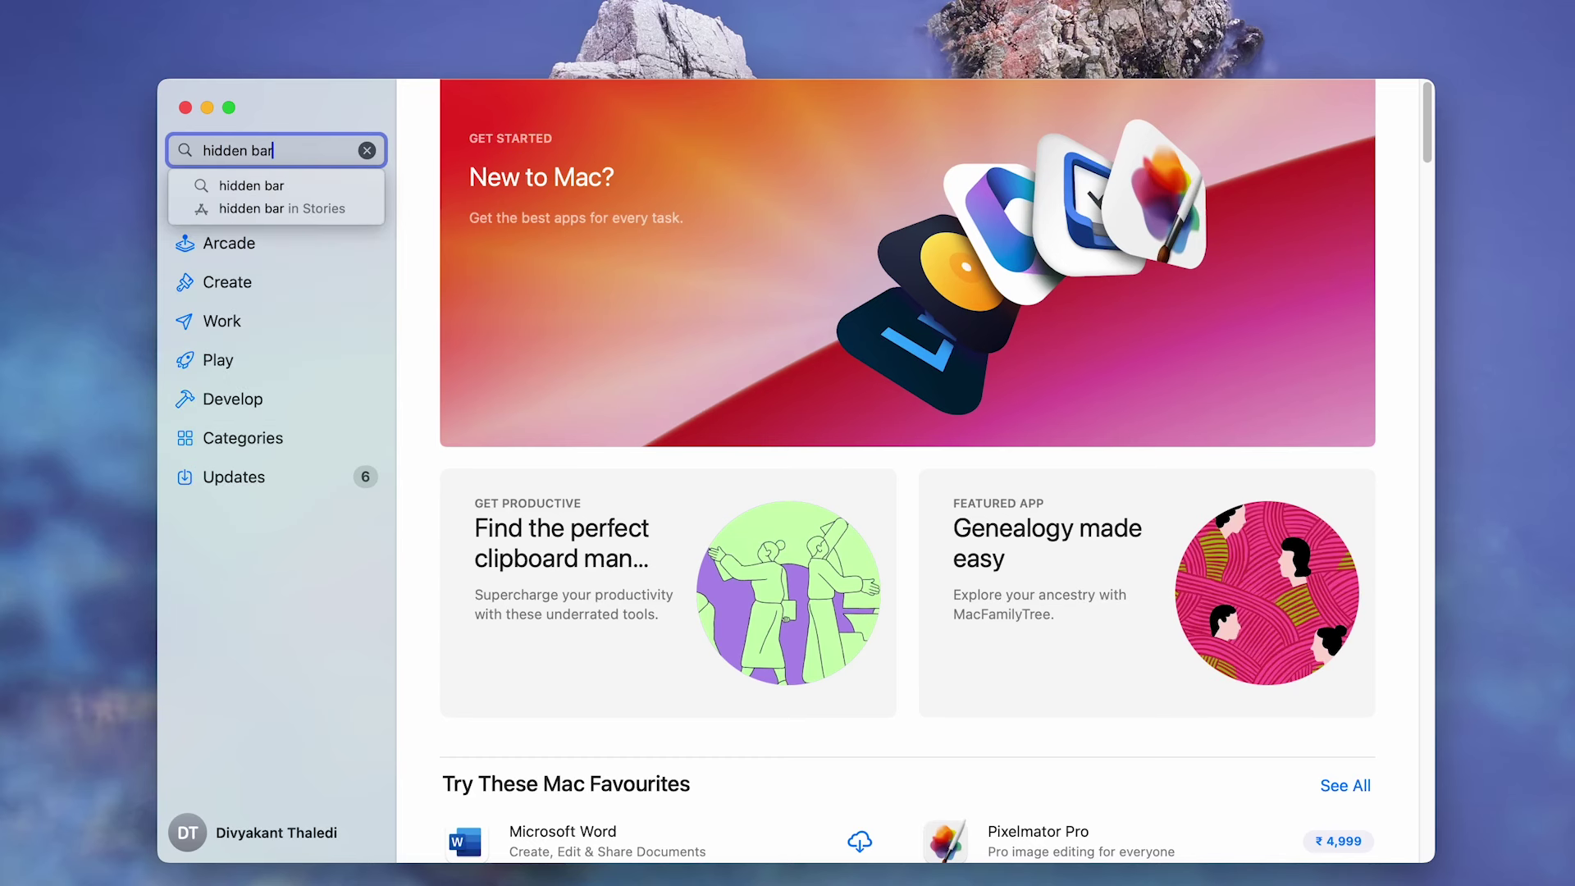
Step: Search the App Store for 'hidden bar', then get, install and launch Hidden Bar
{"action": "key", "text": "Return"}
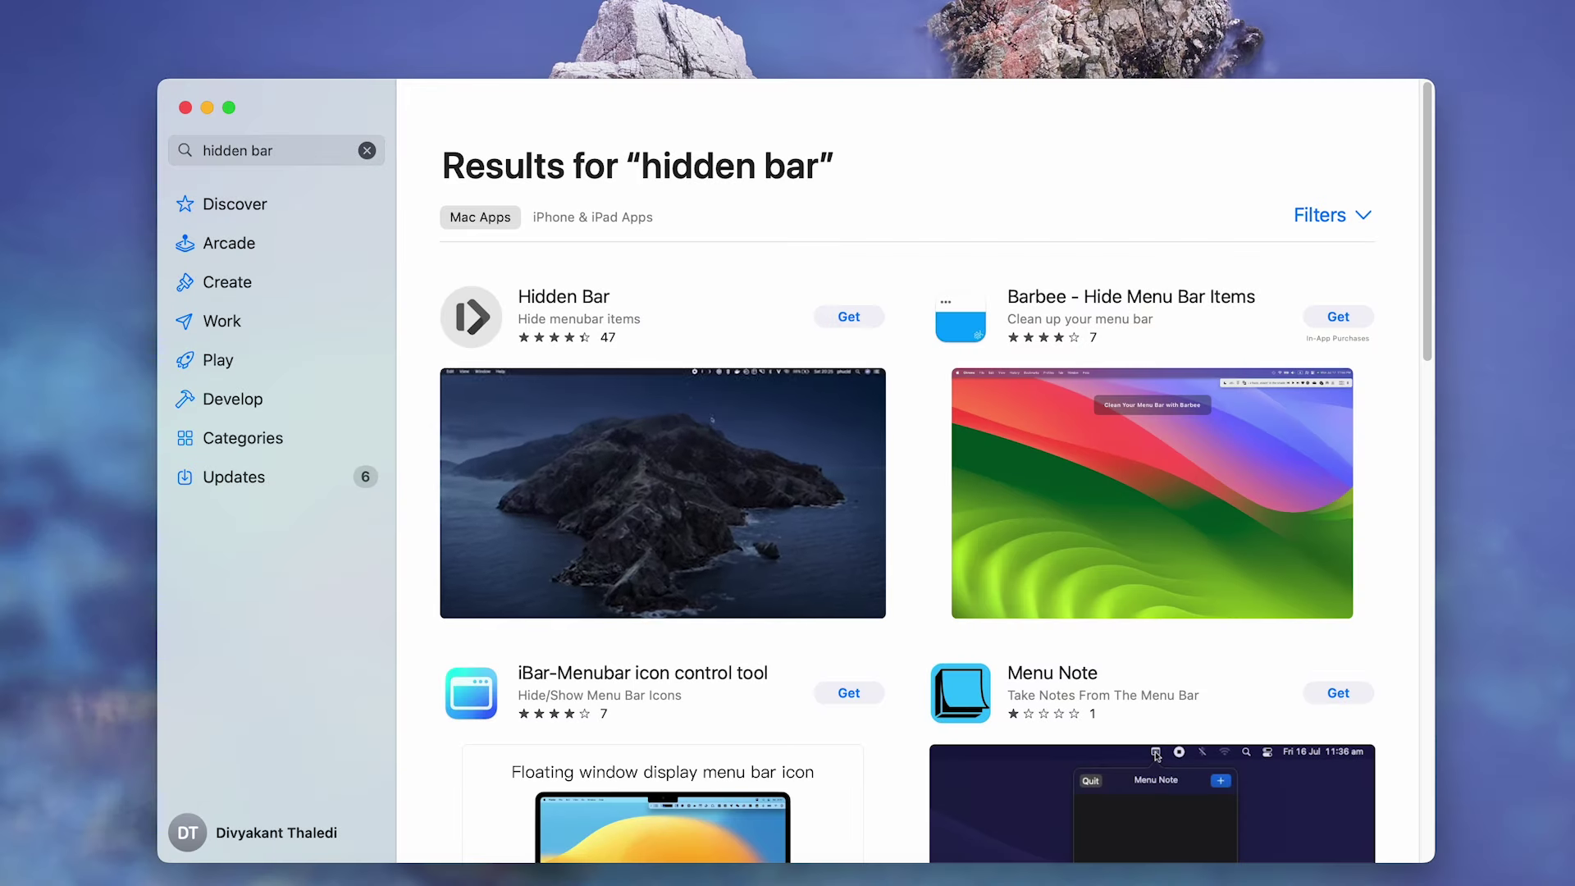
{"action": "left_click", "coordinate": [848, 317]}
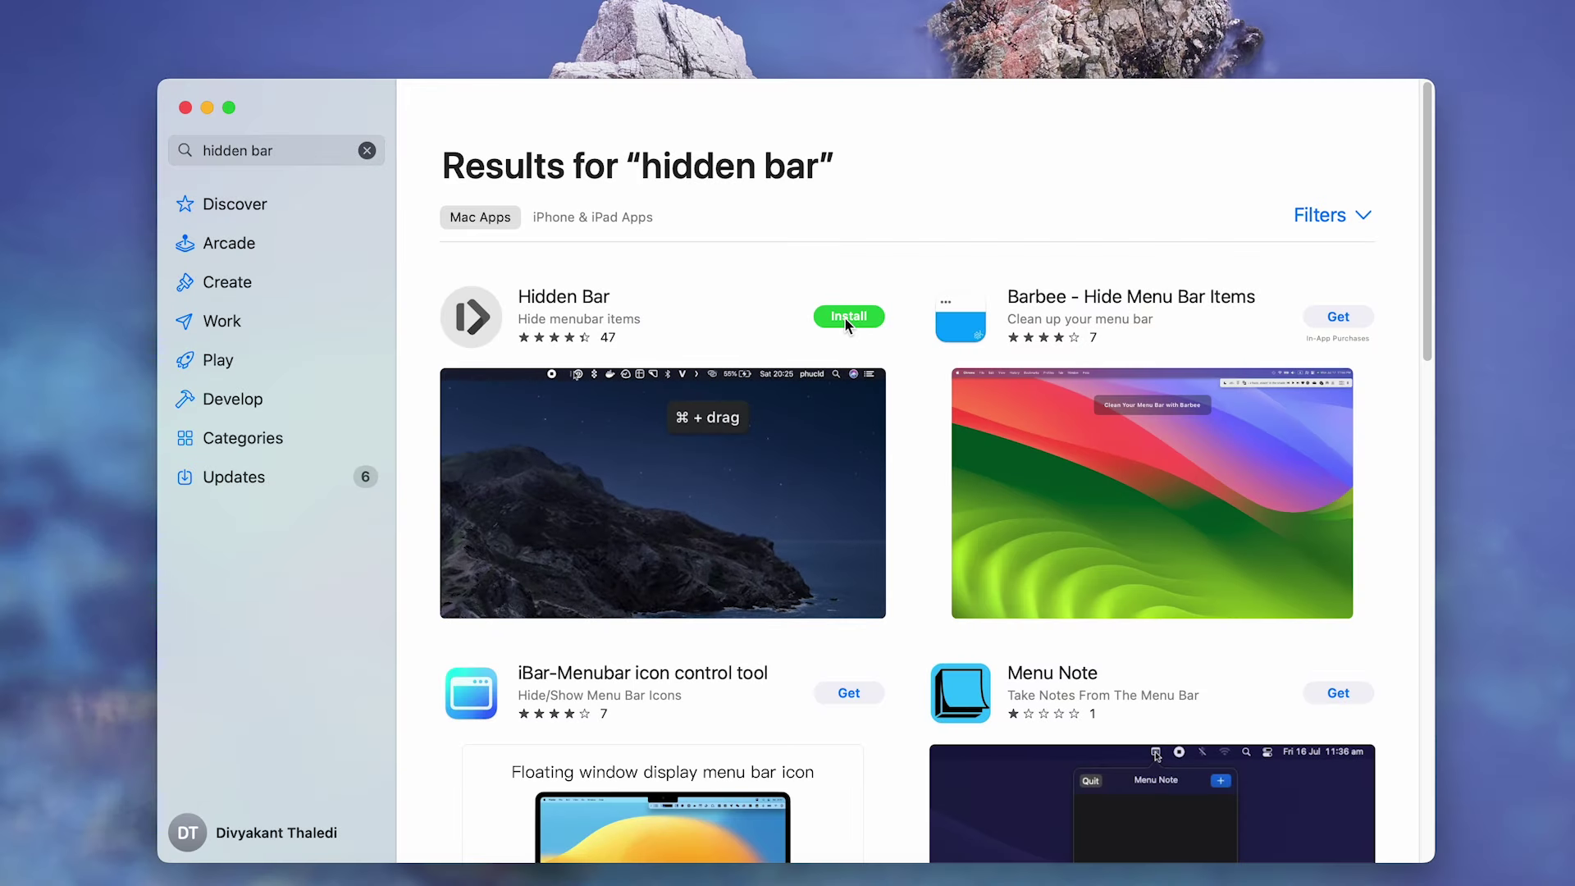
{"action": "left_click", "coordinate": [846, 318]}
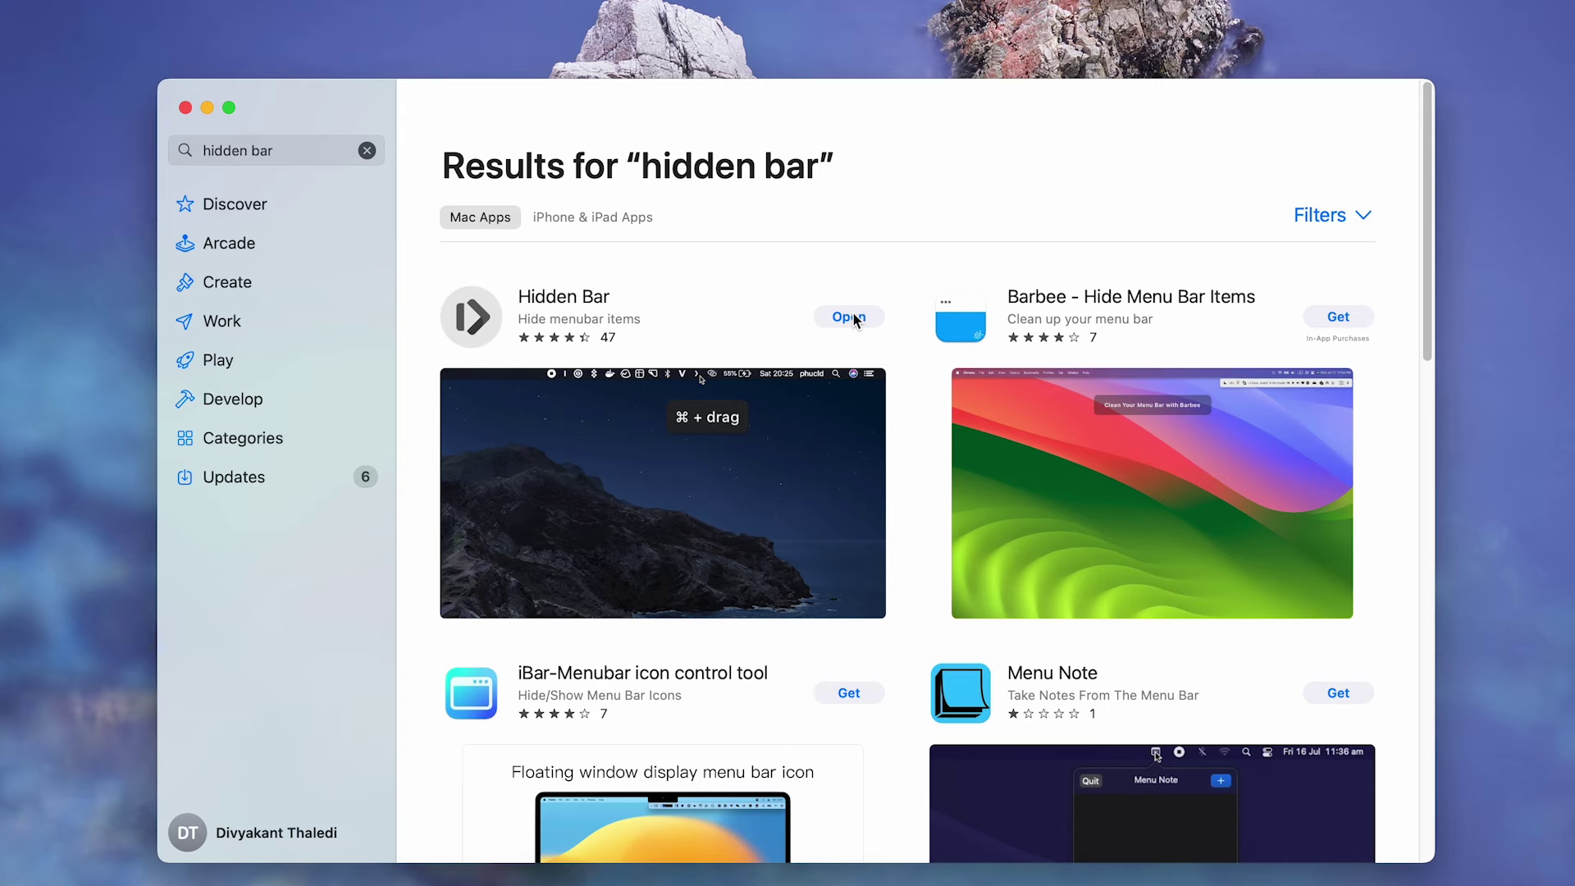
{"action": "left_click", "coordinate": [847, 317]}
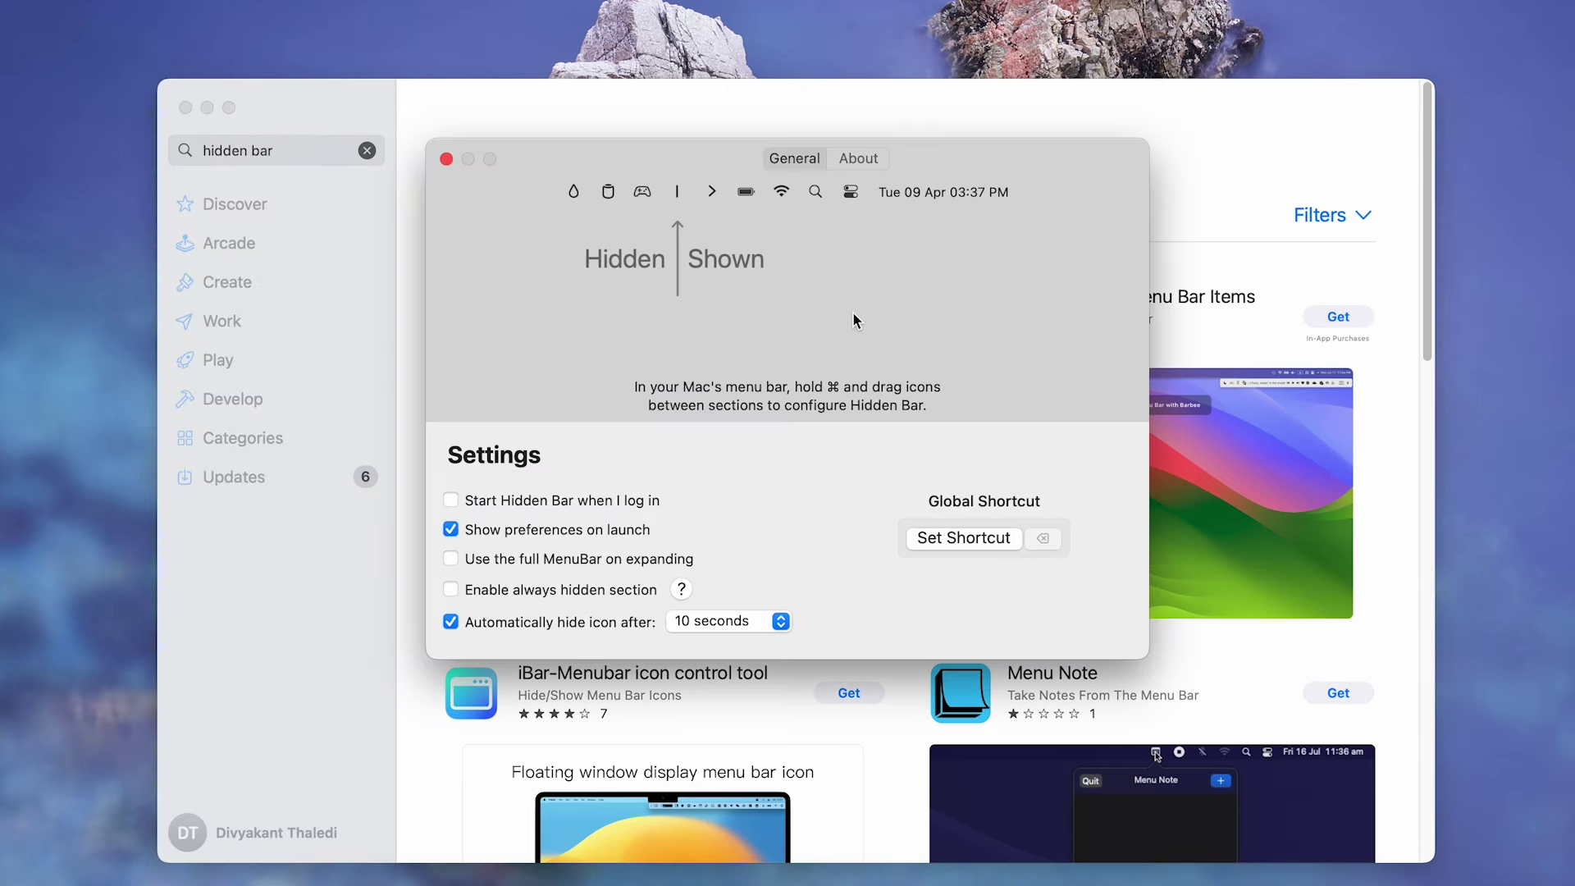
Step: Close the App Store window
{"action": "left_click", "coordinate": [186, 109]}
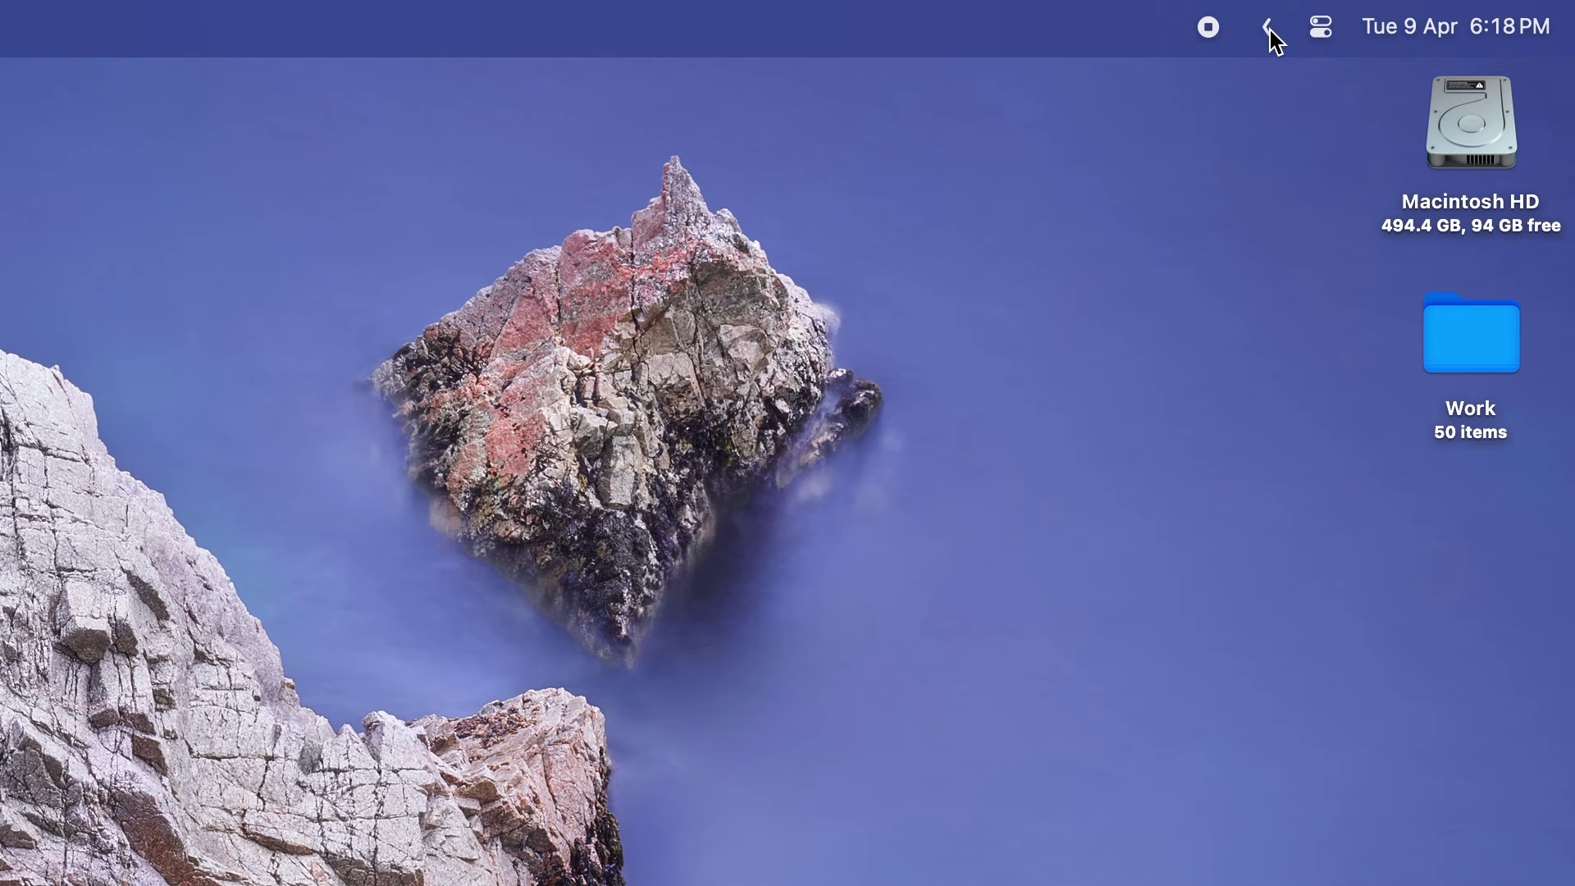
{"action": "left_click", "coordinate": [1269, 26]}
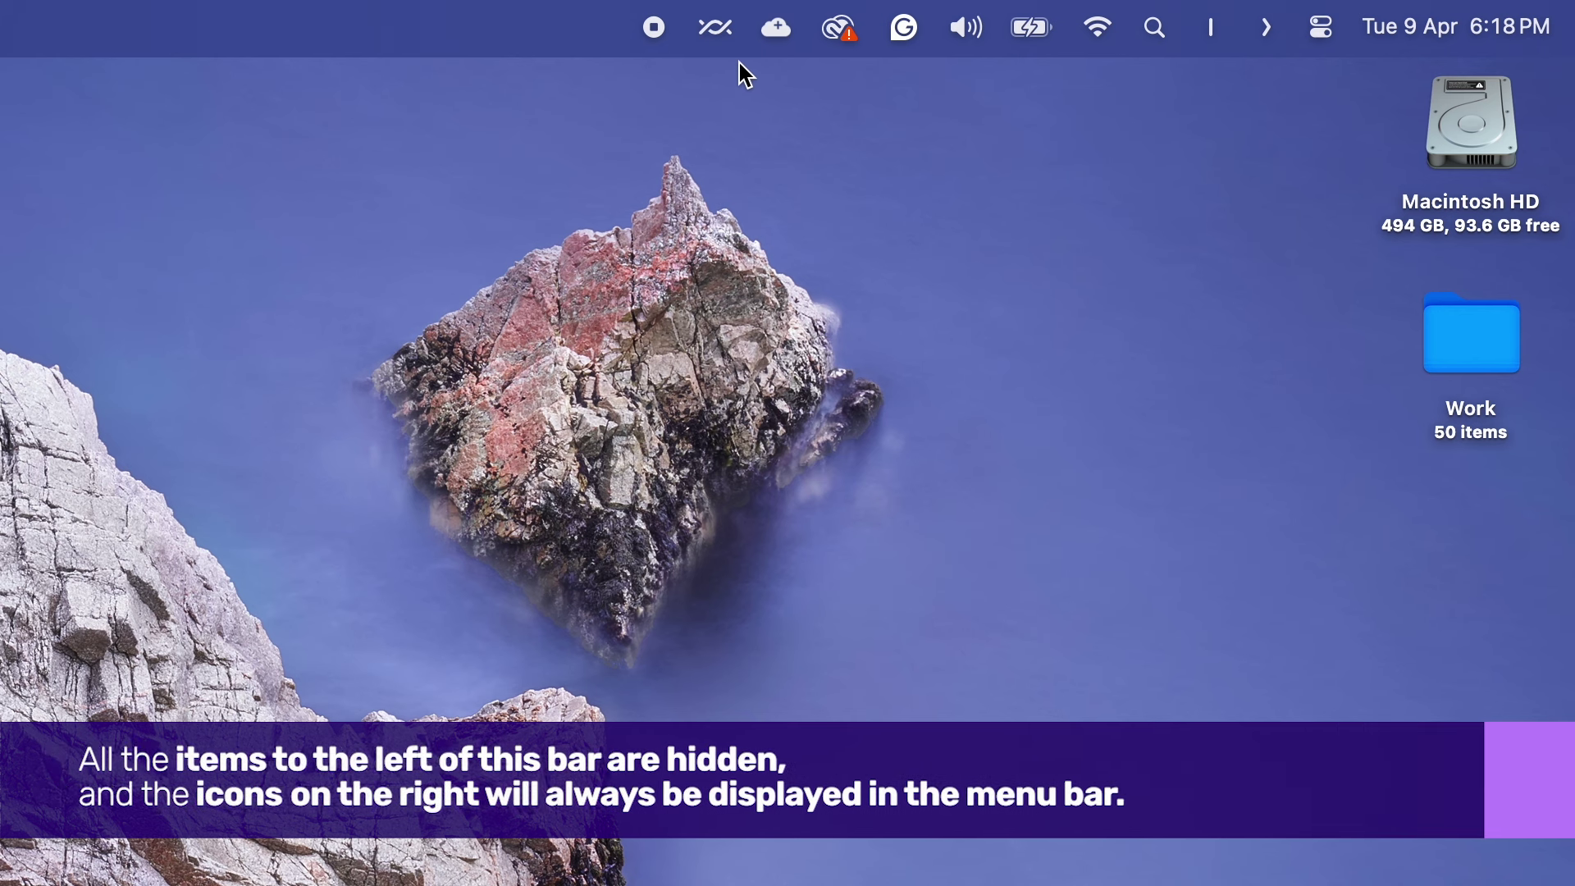
{"action": "left_click", "coordinate": [1268, 28]}
{"action": "left_click", "coordinate": [1268, 27]}
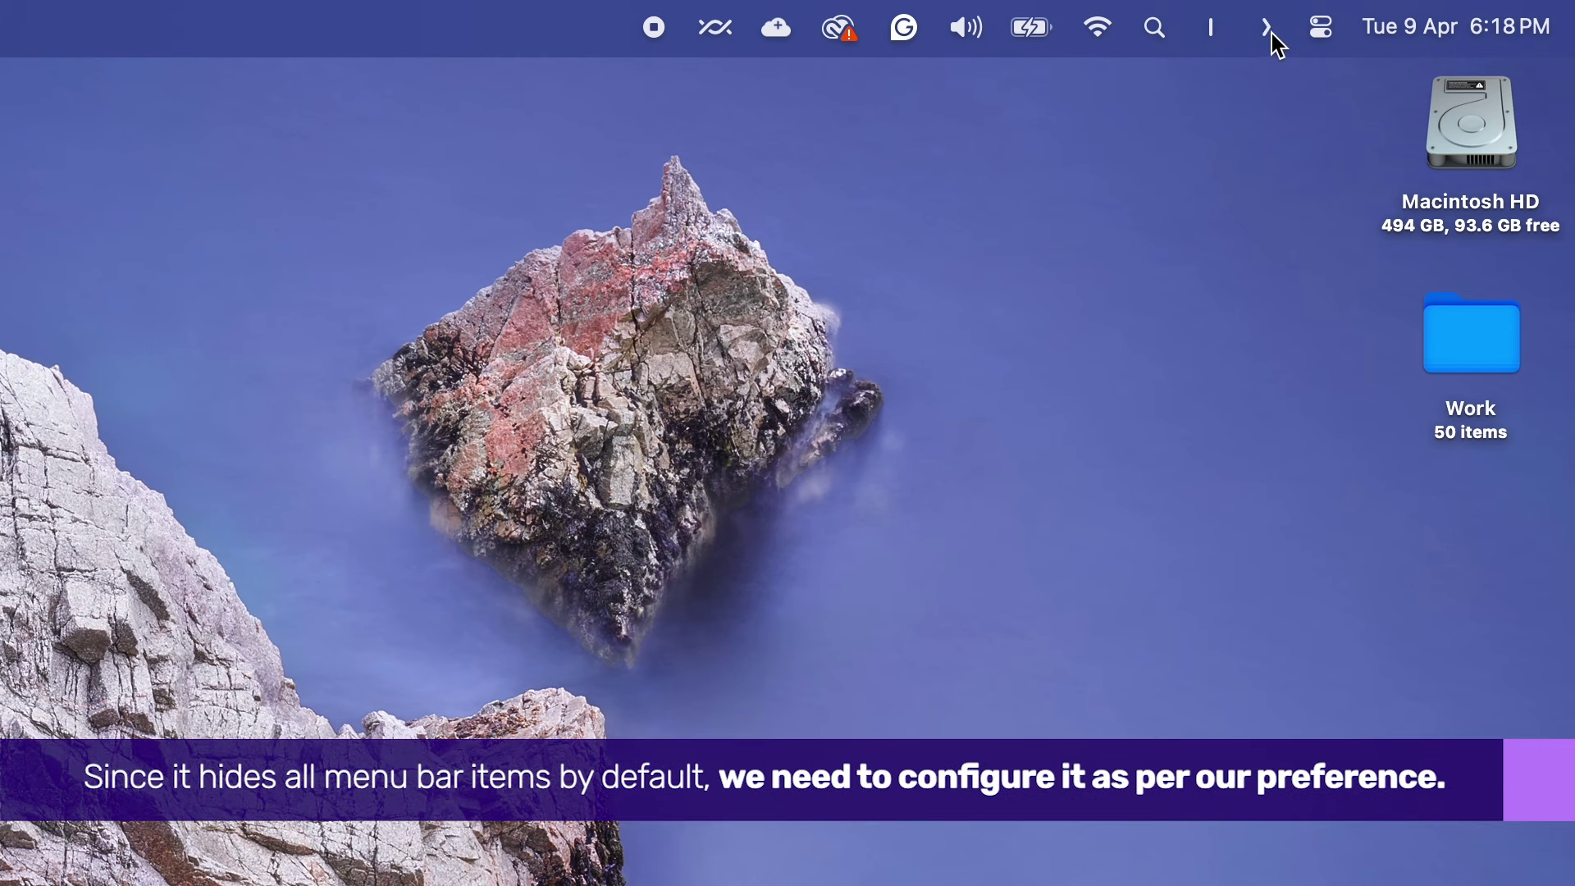
{"action": "left_click", "coordinate": [1267, 27]}
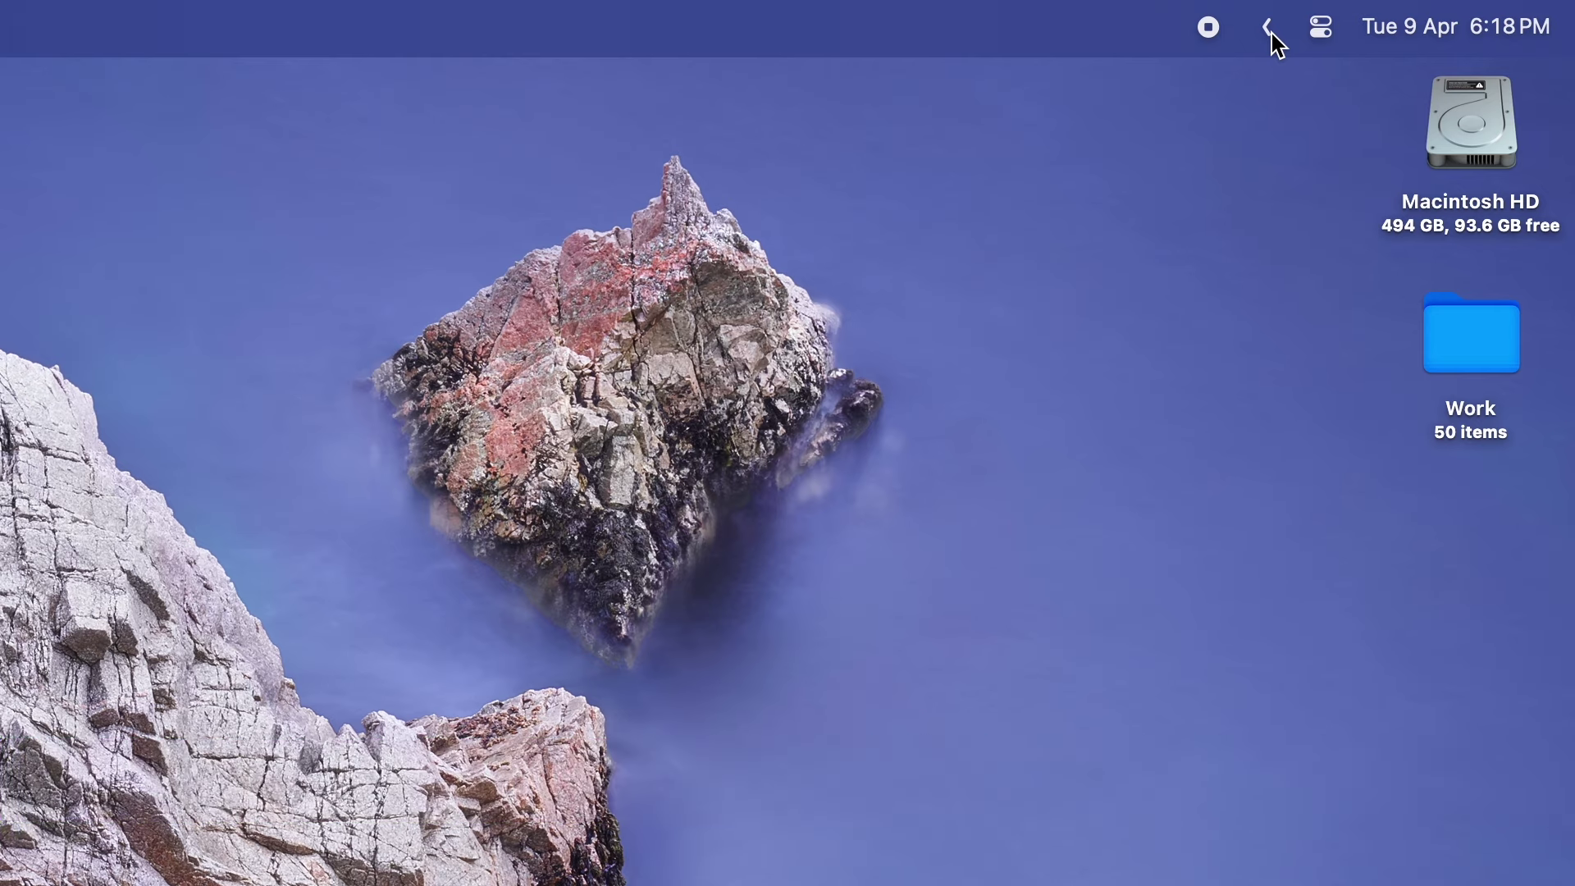
{"action": "left_click", "coordinate": [1271, 26]}
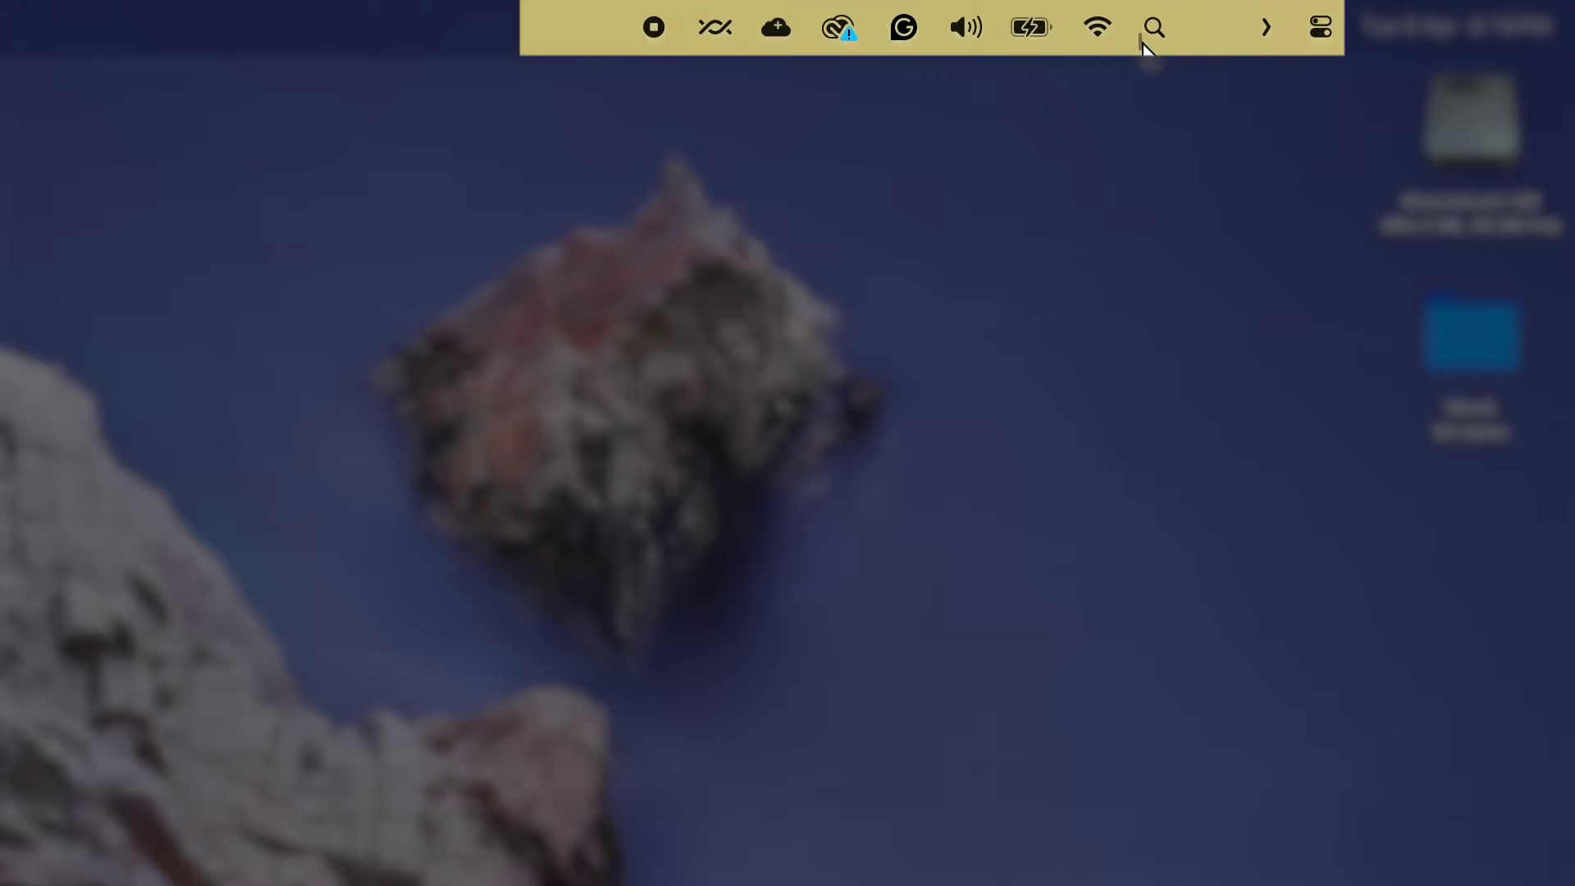
Step: Move the divider left of the volume icon, keeping volume, battery, Wi-Fi and search visible
{"action": "left_click_drag", "start_coordinate": [1069, 38], "coordinate": [922, 42]}
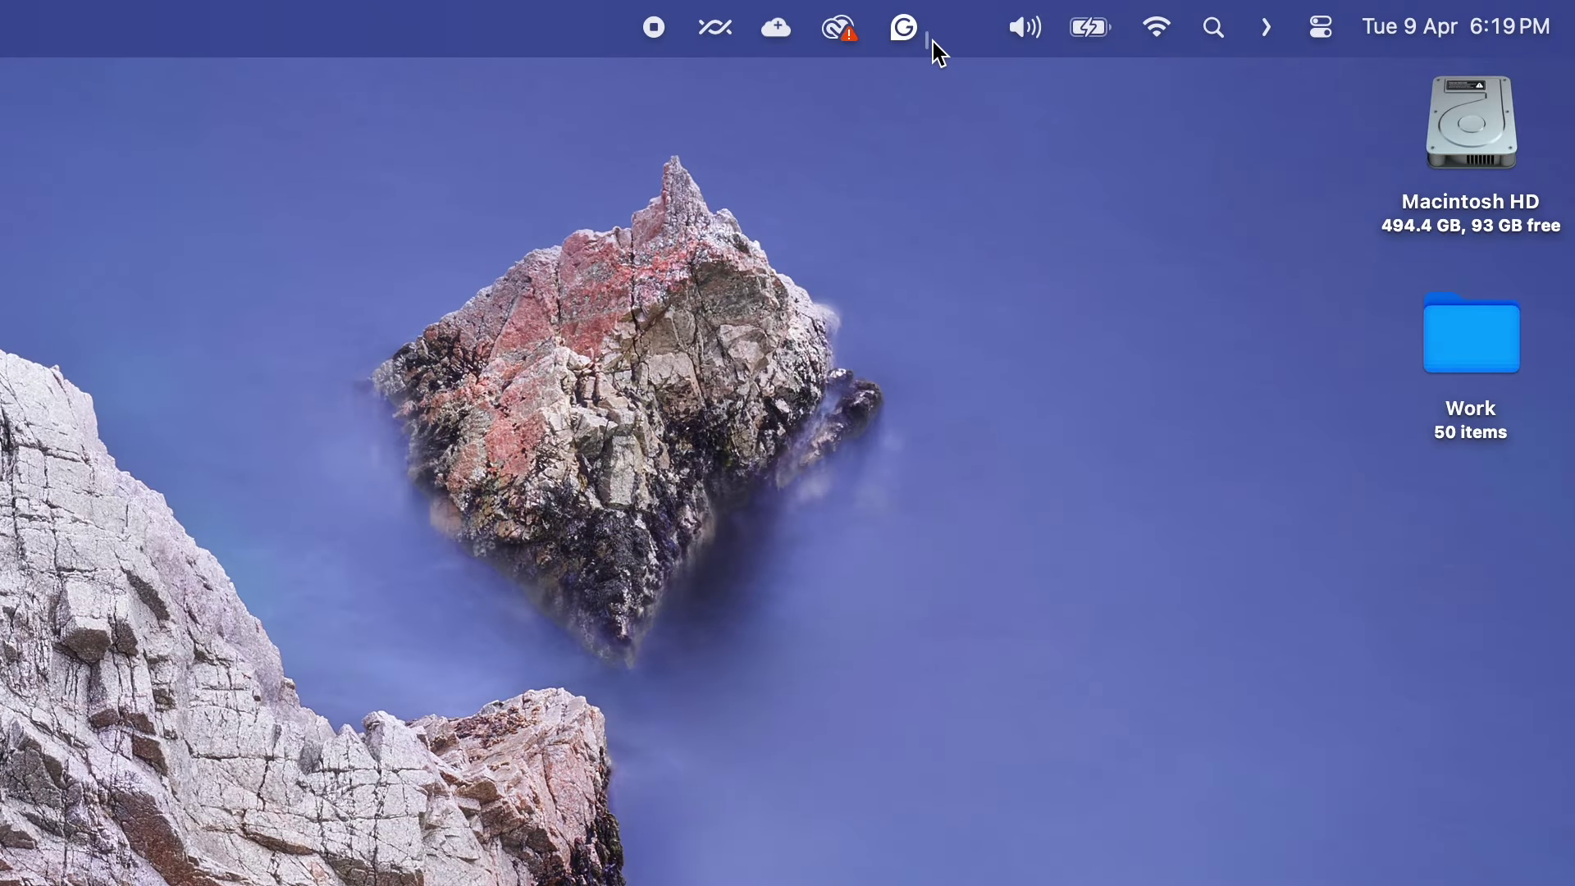
Step: Toggle the Hidden Bar arrow to hide, show, then hide the extra menu bar icons
{"action": "left_click", "coordinate": [1268, 28]}
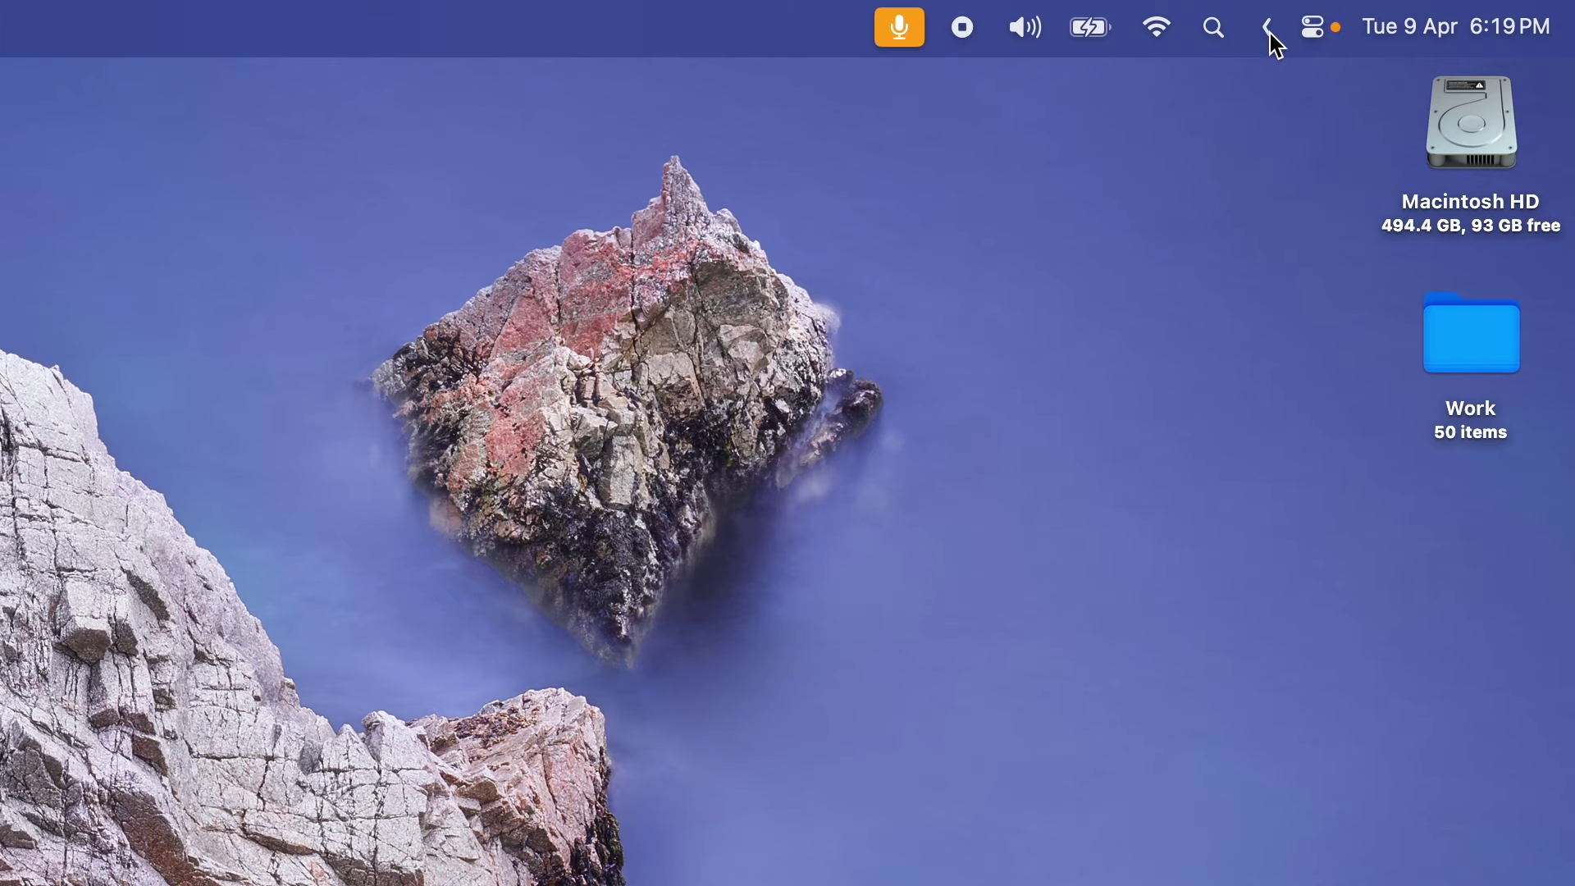
{"action": "left_click", "coordinate": [1268, 28]}
{"action": "left_click", "coordinate": [1269, 27]}
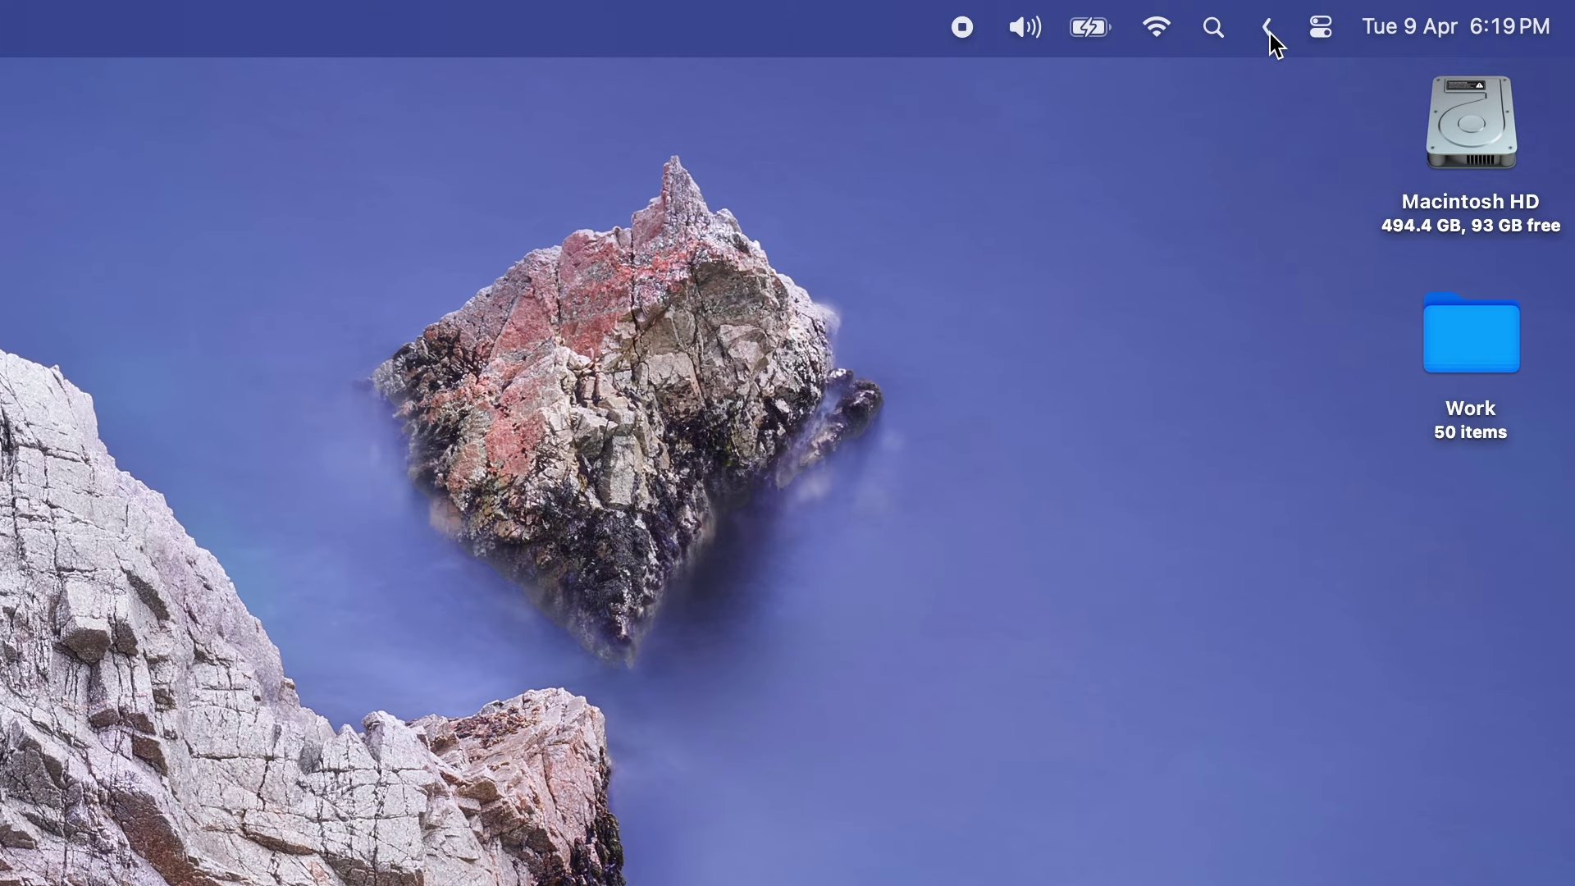